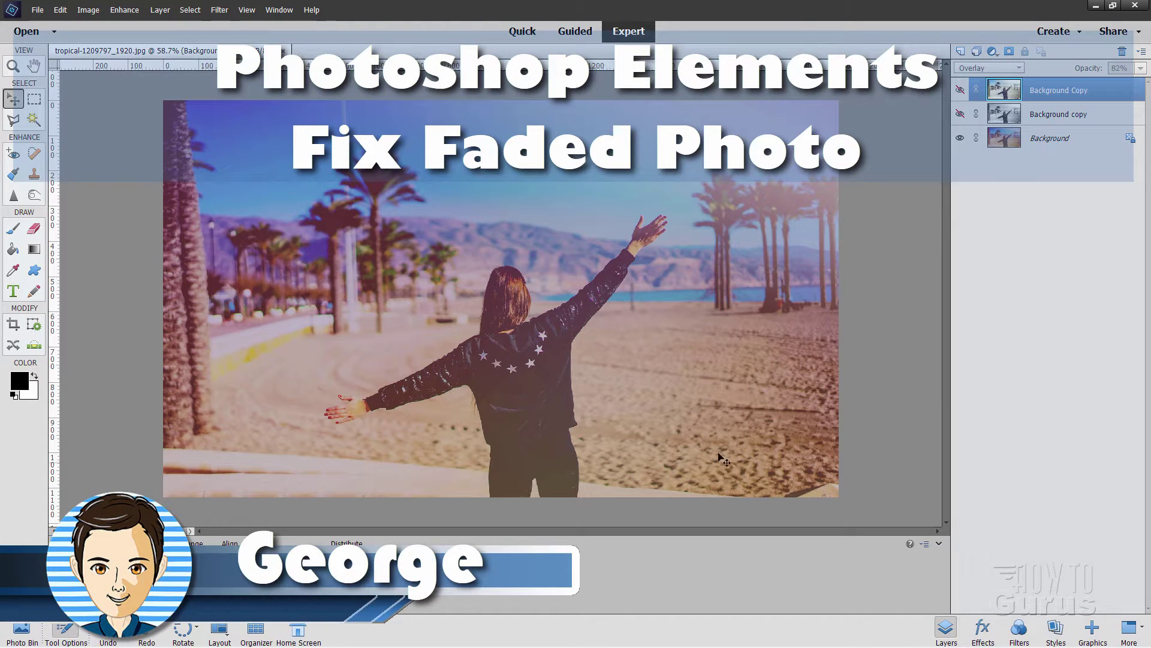
Select both Background copy layers and delete them, keeping only the original Background layer.
left_click(960, 90)
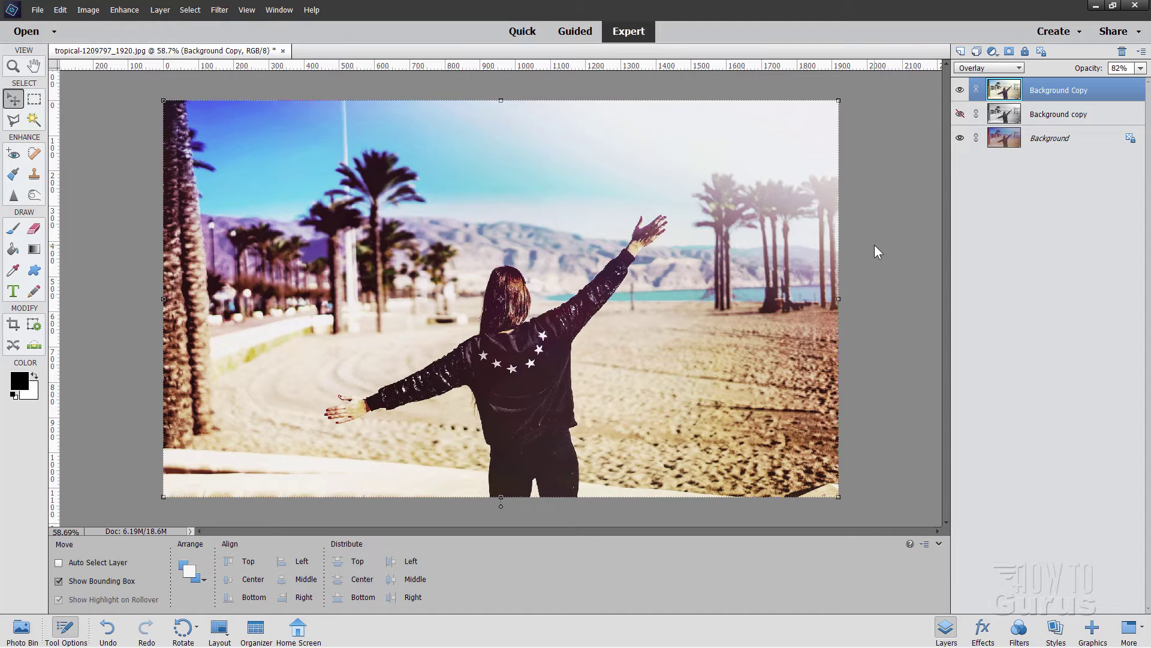
left_click(1098, 115, "ctrl")
left_click(1120, 52)
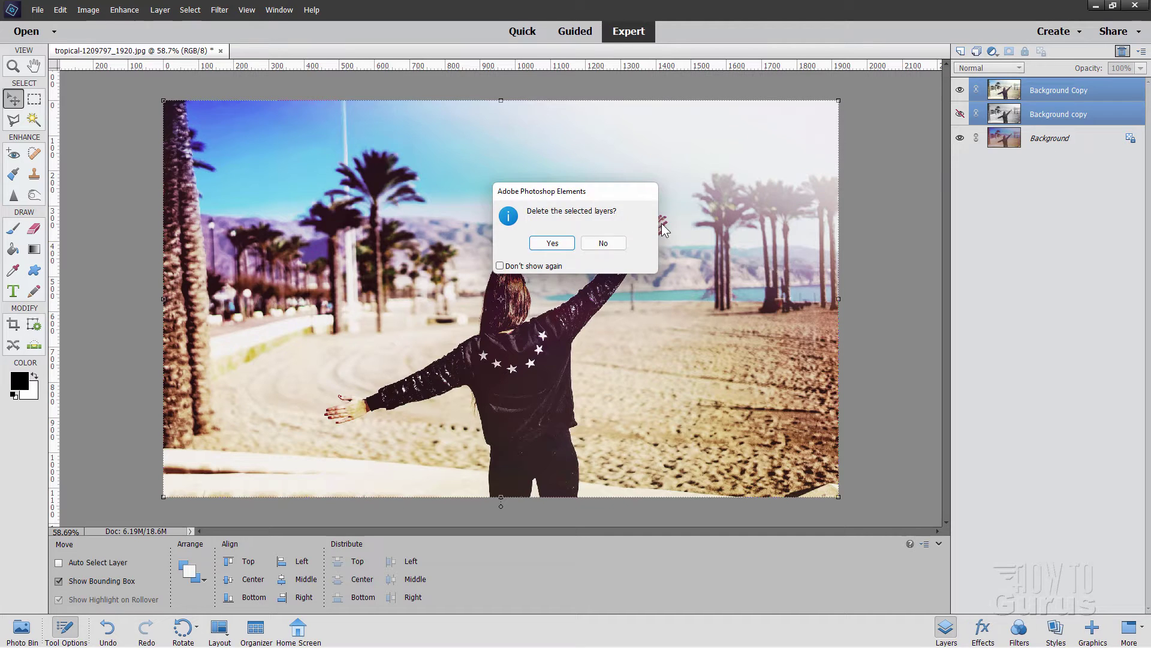
left_click(584, 241)
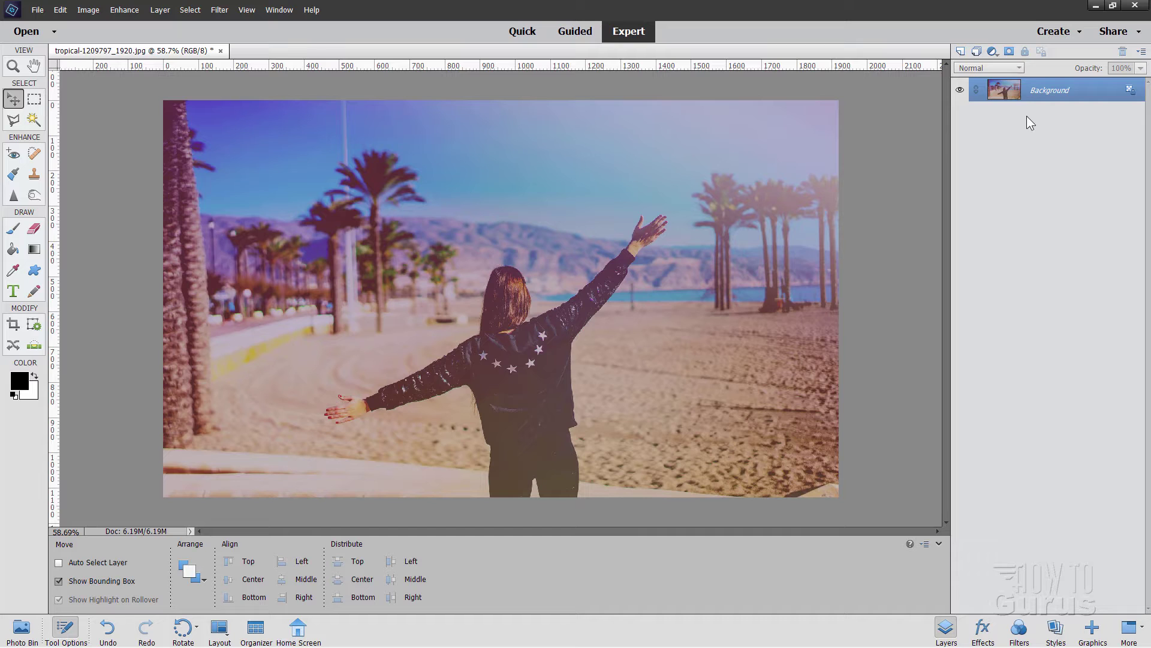
Duplicate the Background layer to create a Background copy layer.
right_click(1041, 94)
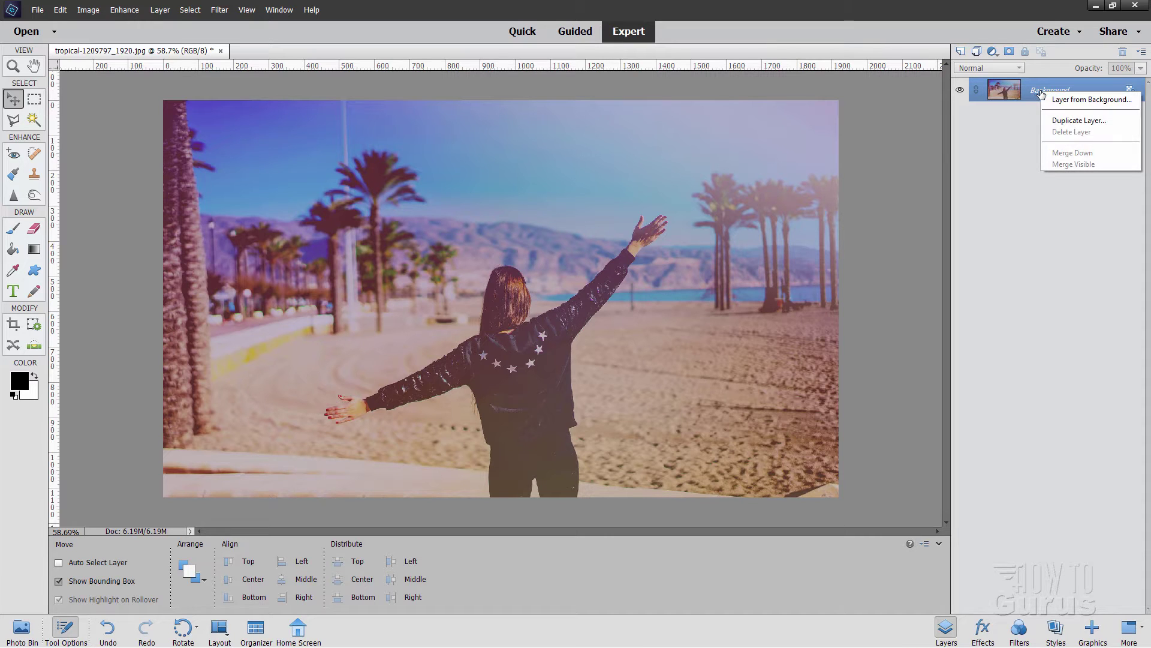
left_click(1071, 116)
left_click(684, 197)
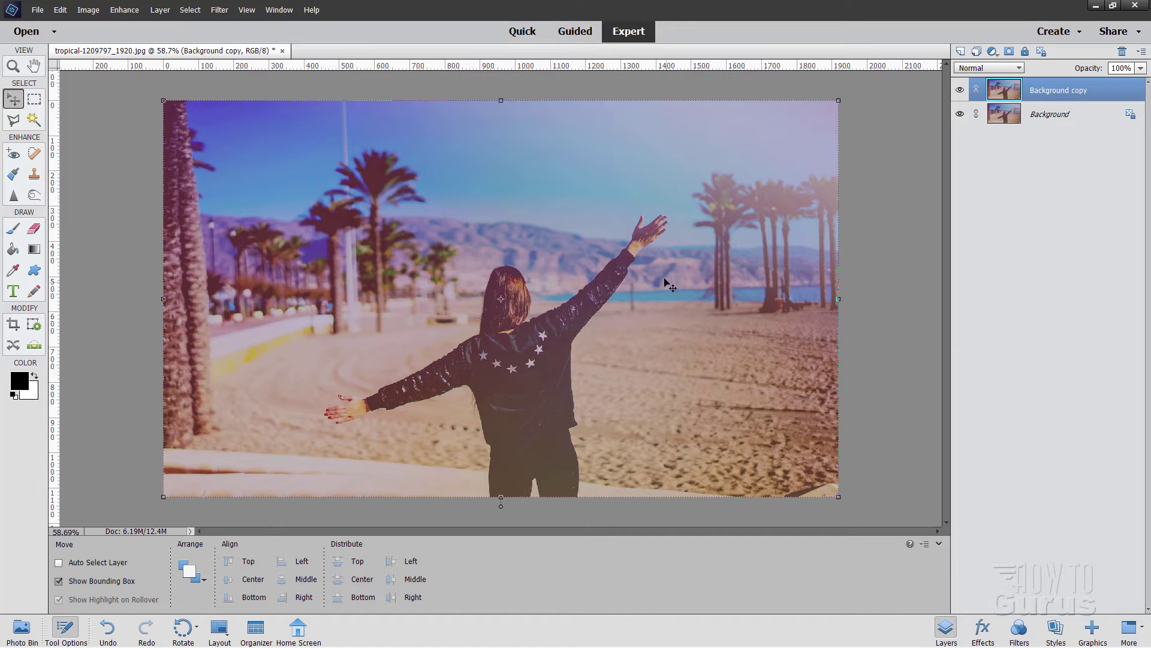
Convert the copy to black and white, comparing Scenic, Urban and Vivid styles before choosing Newspaper.
left_click(125, 9)
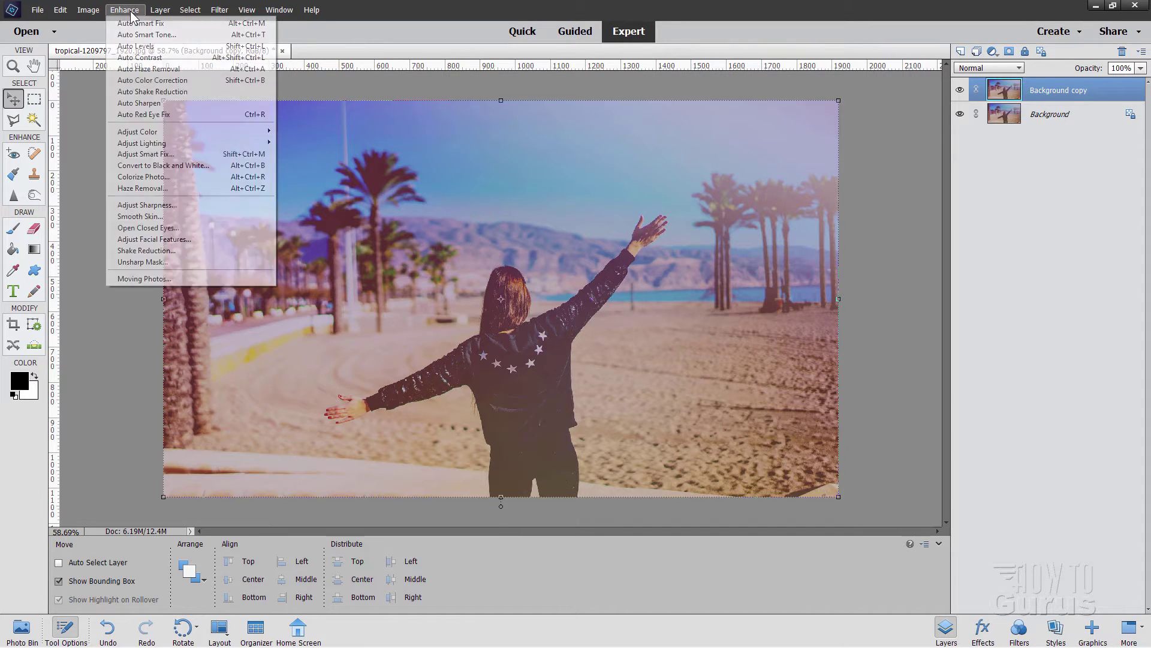
left_click(163, 165)
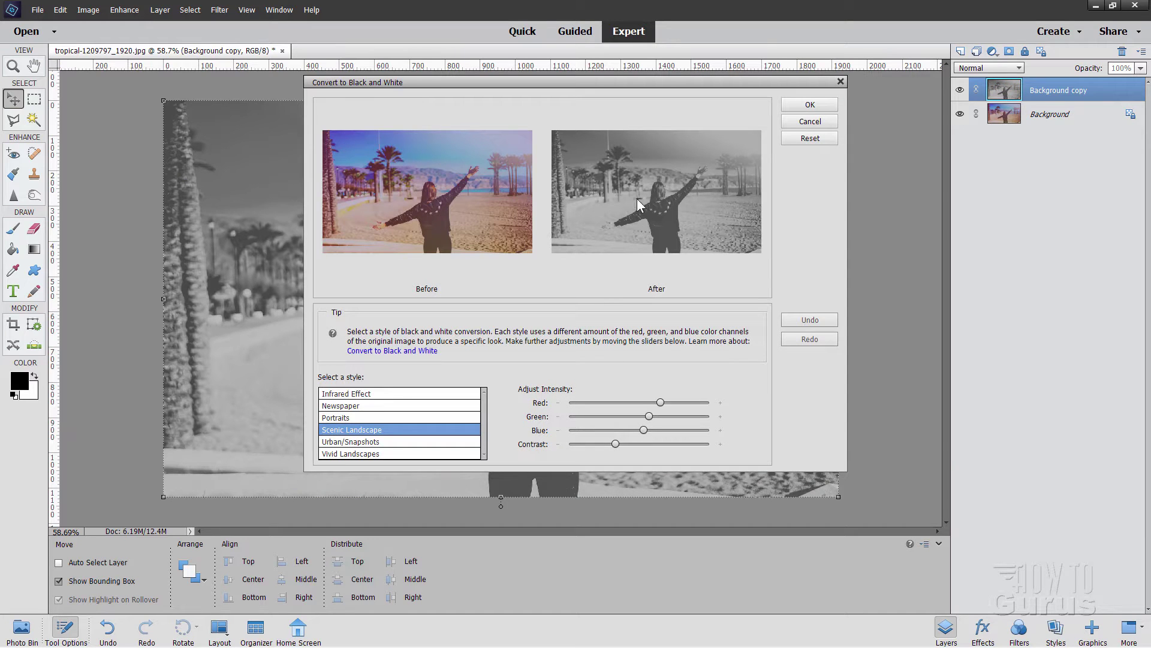
left_click(343, 406)
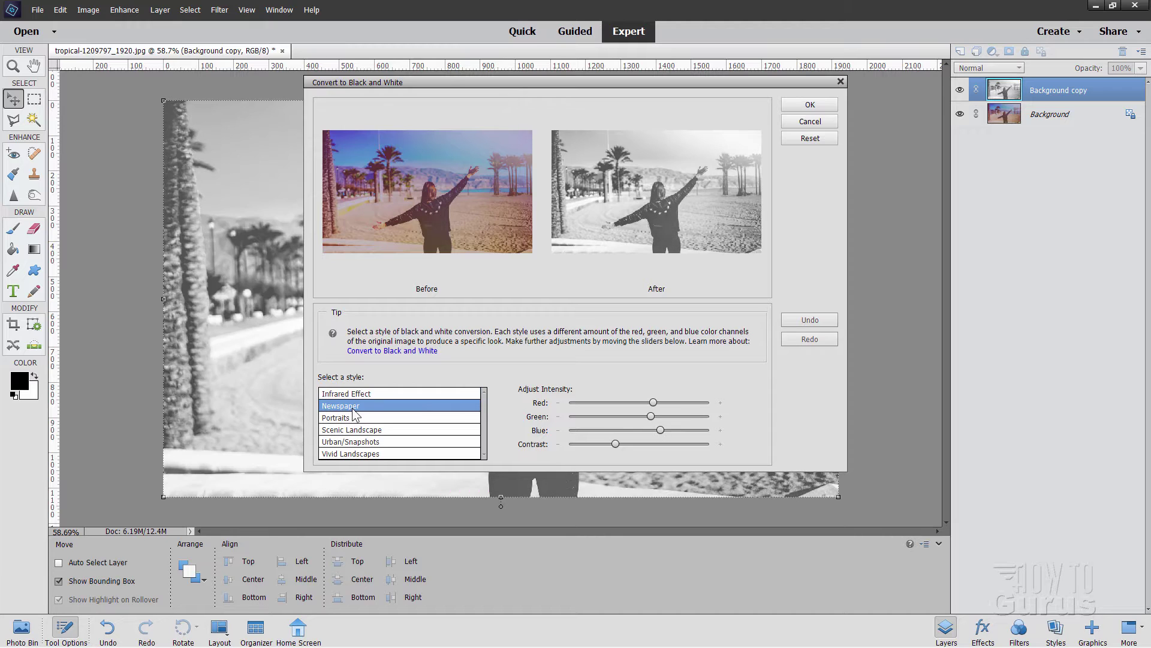
left_click(356, 430)
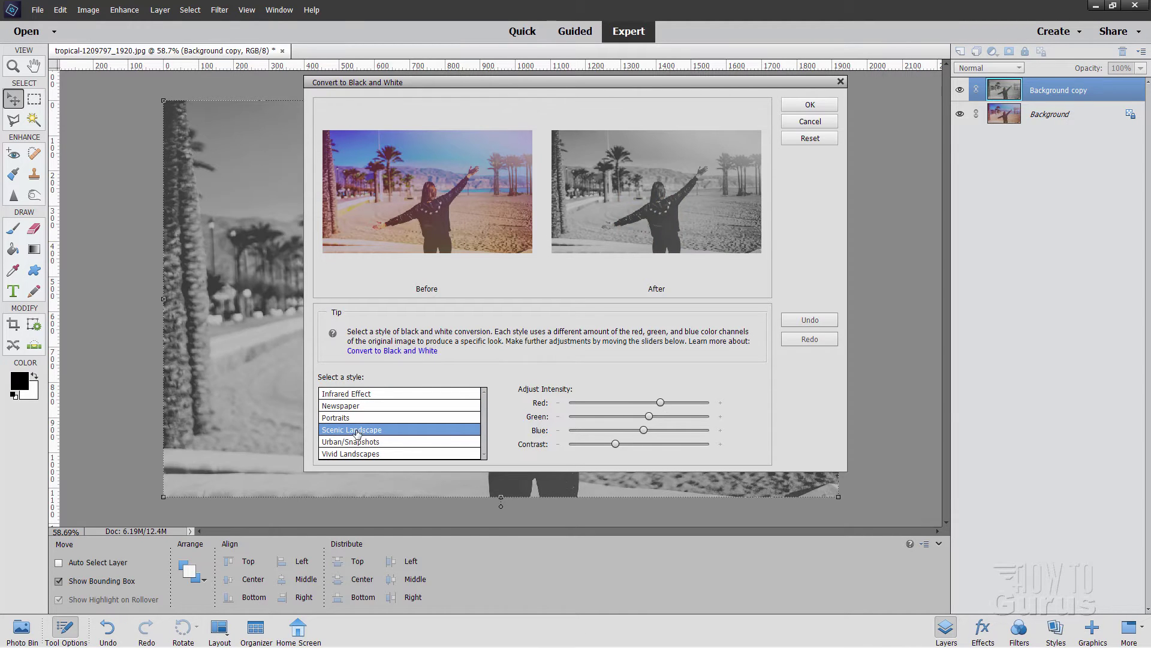
left_click(360, 442)
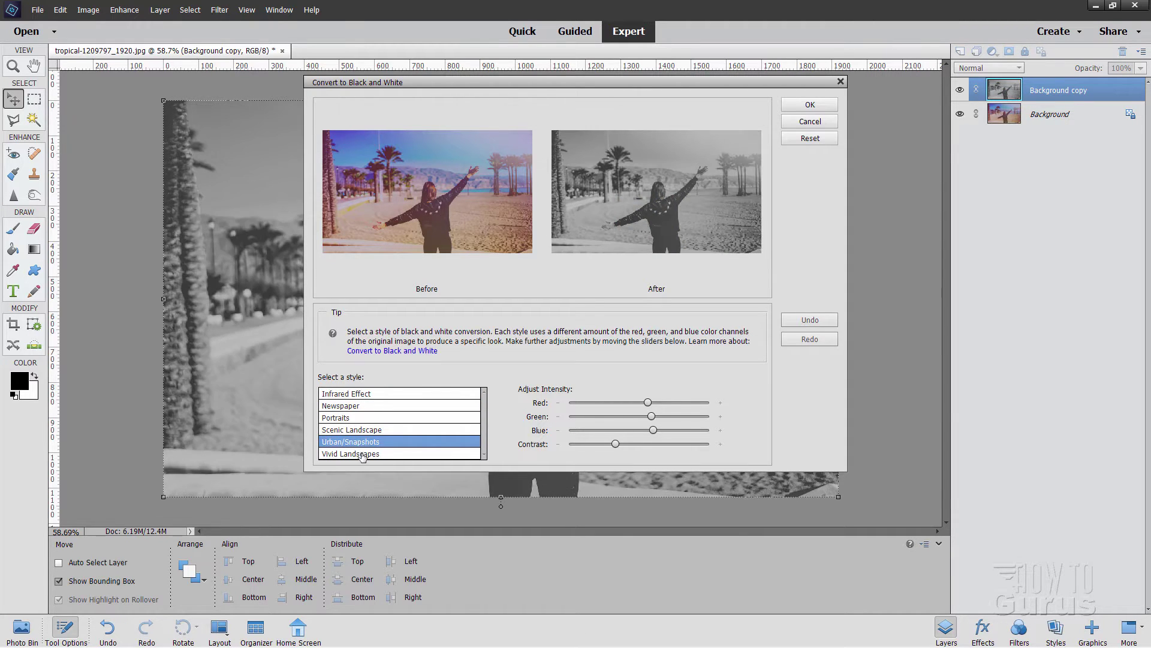
left_click(364, 454)
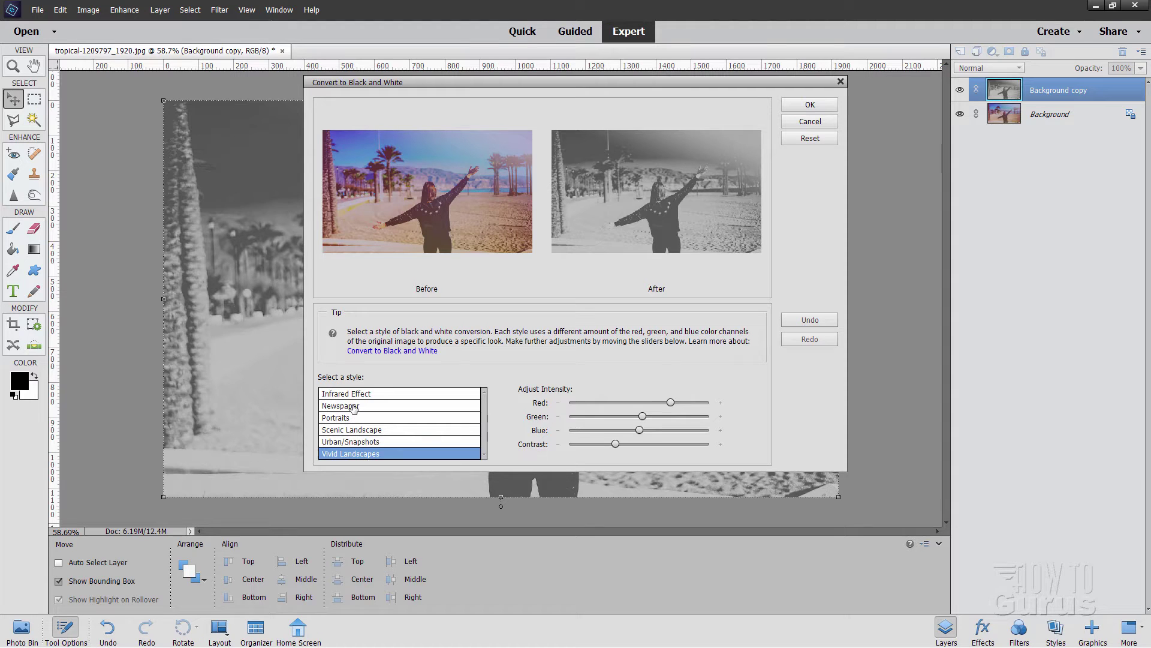
left_click(354, 407)
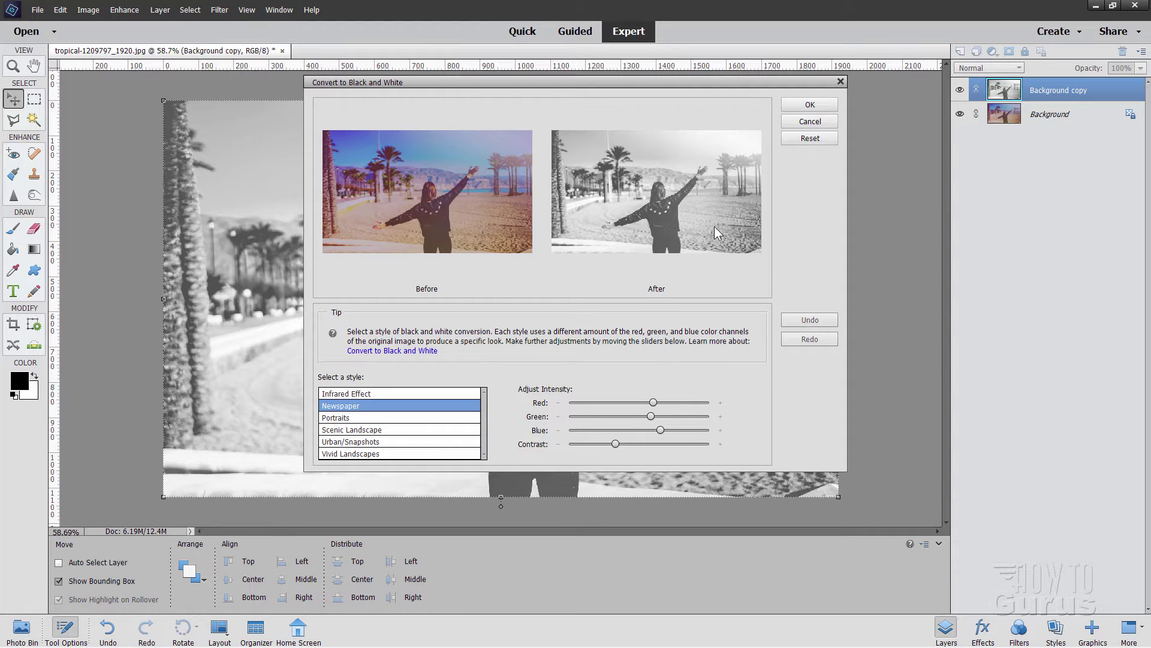
left_click(809, 105)
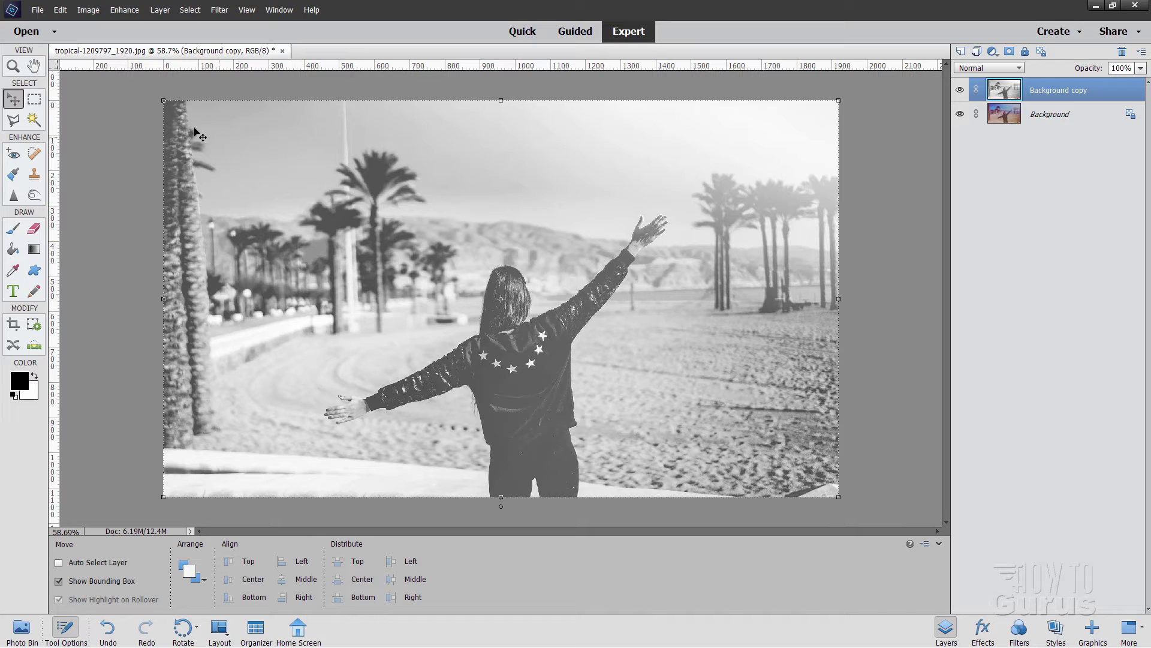
Apply Levels to the black-and-white copy with the black input raised to 66.
left_click(124, 9)
mouse_move(143, 142)
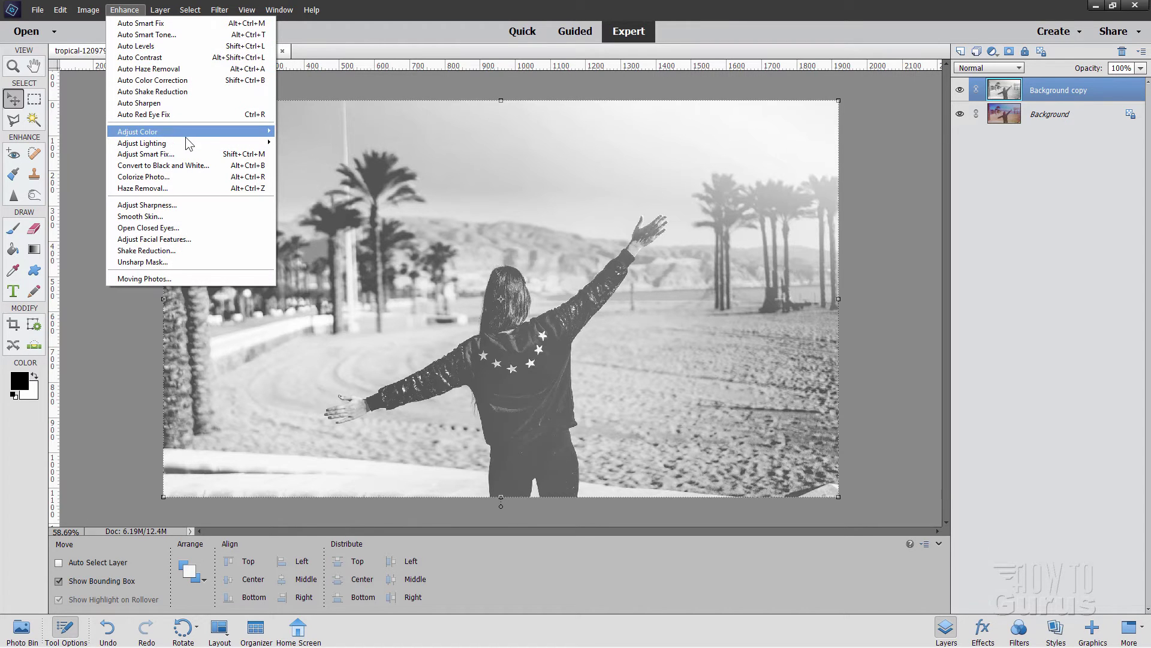
left_click(298, 165)
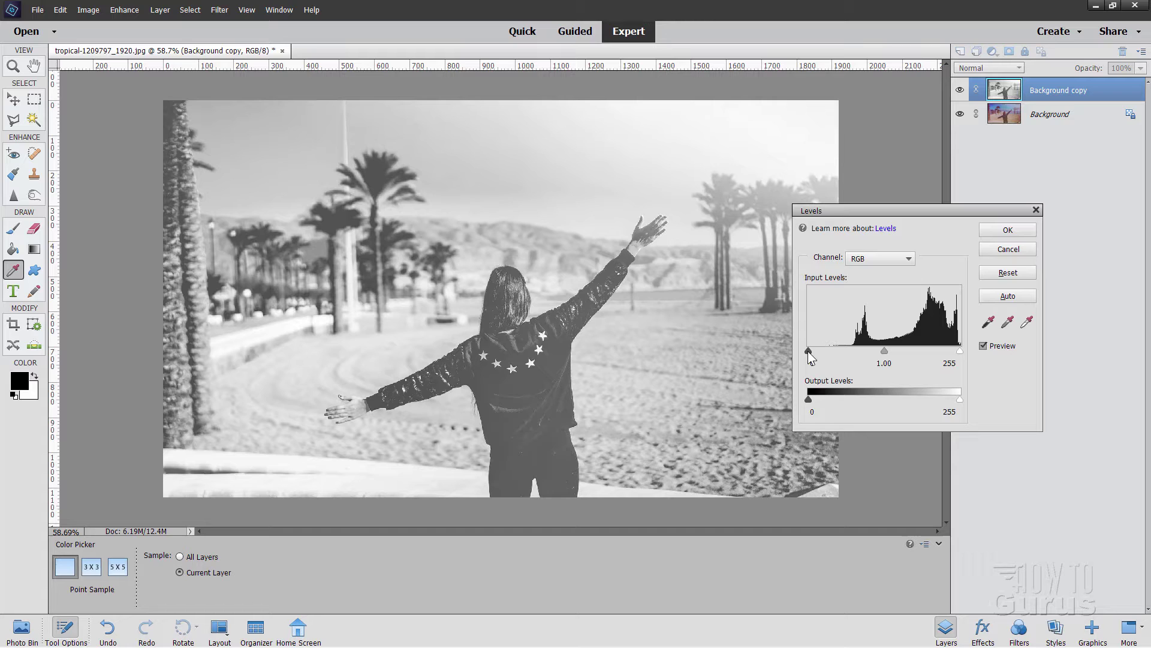
mouse_move(808, 351)
left_mouse_down()
mouse_move(899, 351)
mouse_move(848, 351)
left_mouse_up()
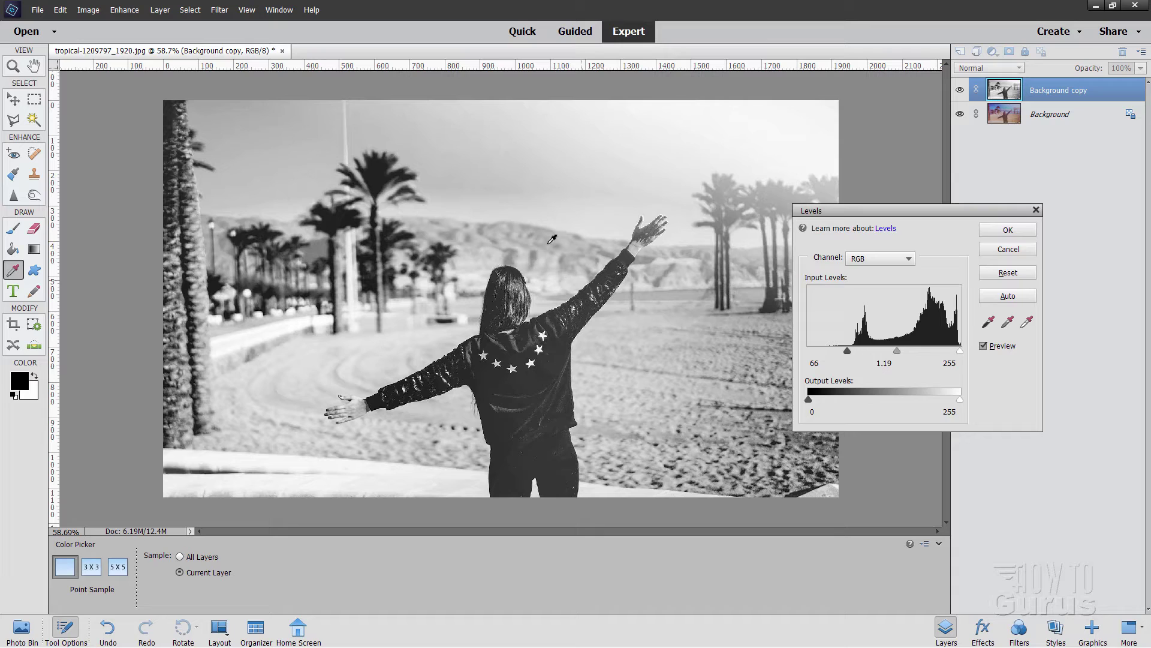
left_click(1008, 229)
key("v")
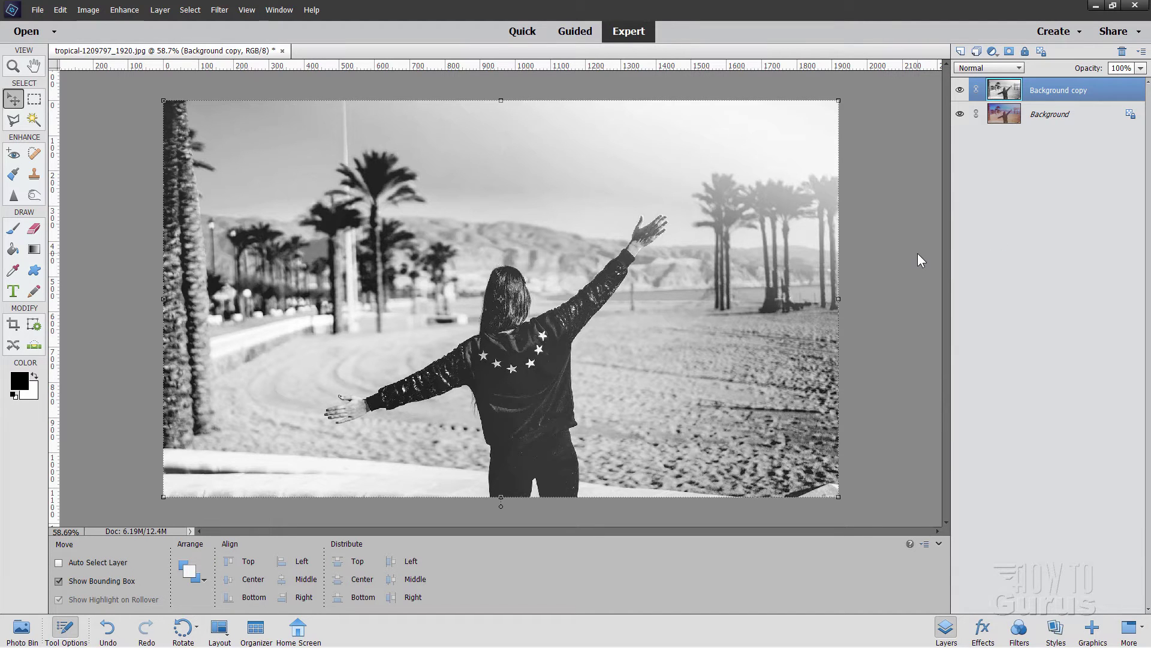
Colorize the layer with Colorize Photo, comparing Auto presets and applying the warm sepia one.
left_click(124, 9)
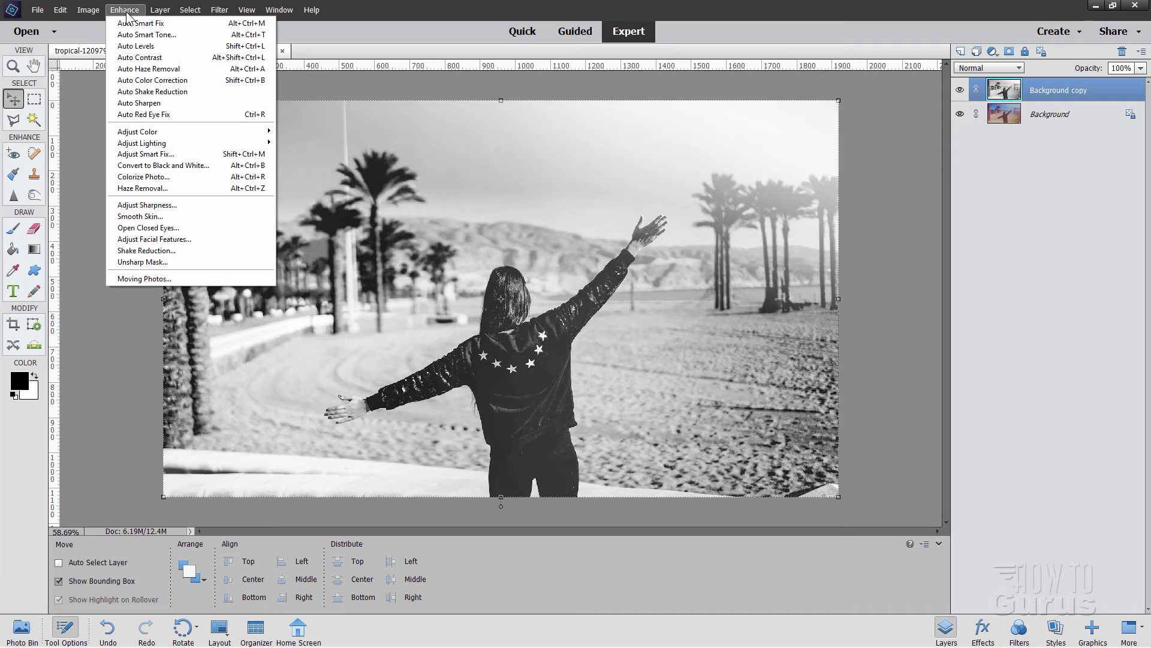
left_click(164, 173)
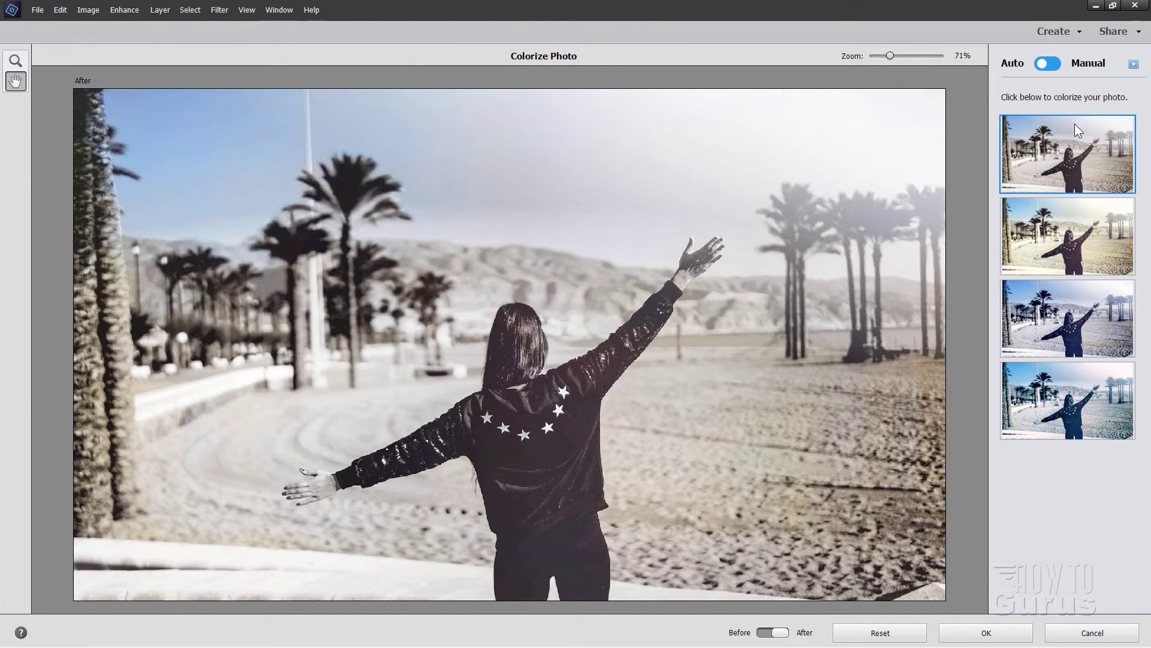
left_click(1055, 243)
left_click(1068, 306)
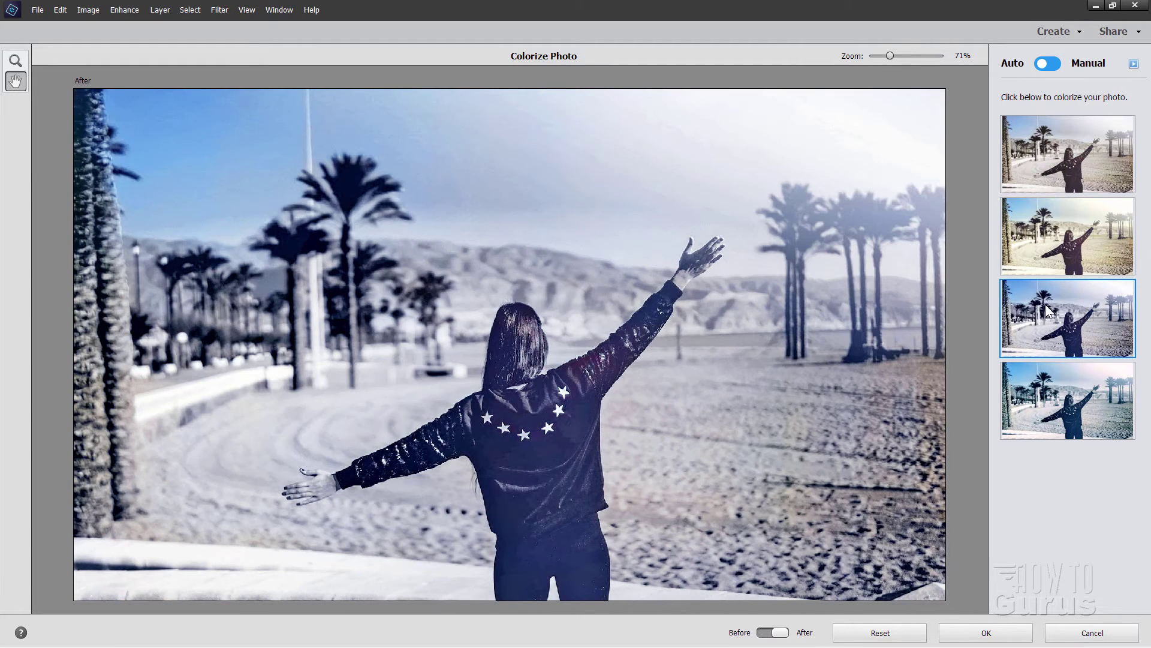
left_click(1056, 405)
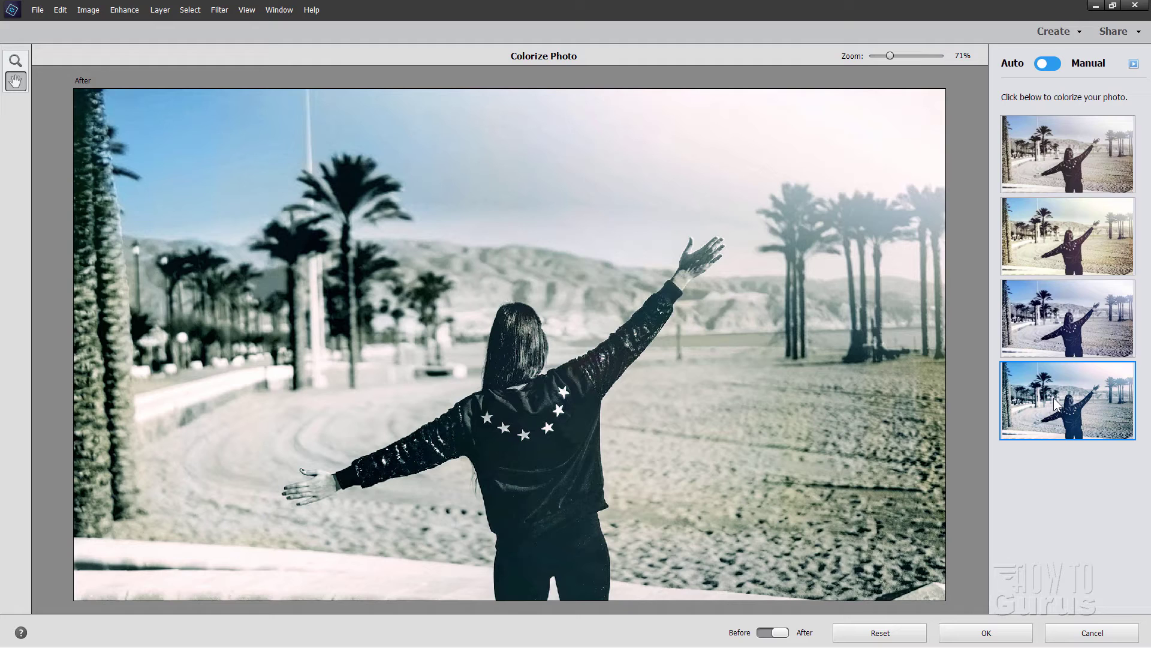
left_click(1065, 248)
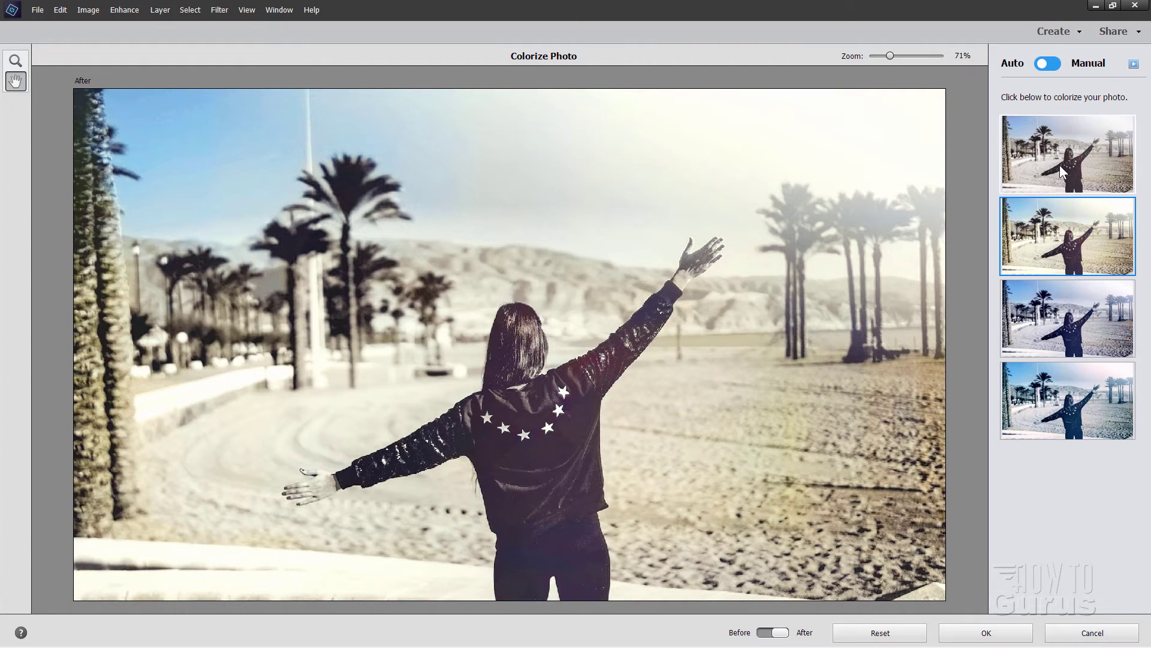
left_click(1058, 162)
left_click(1054, 231)
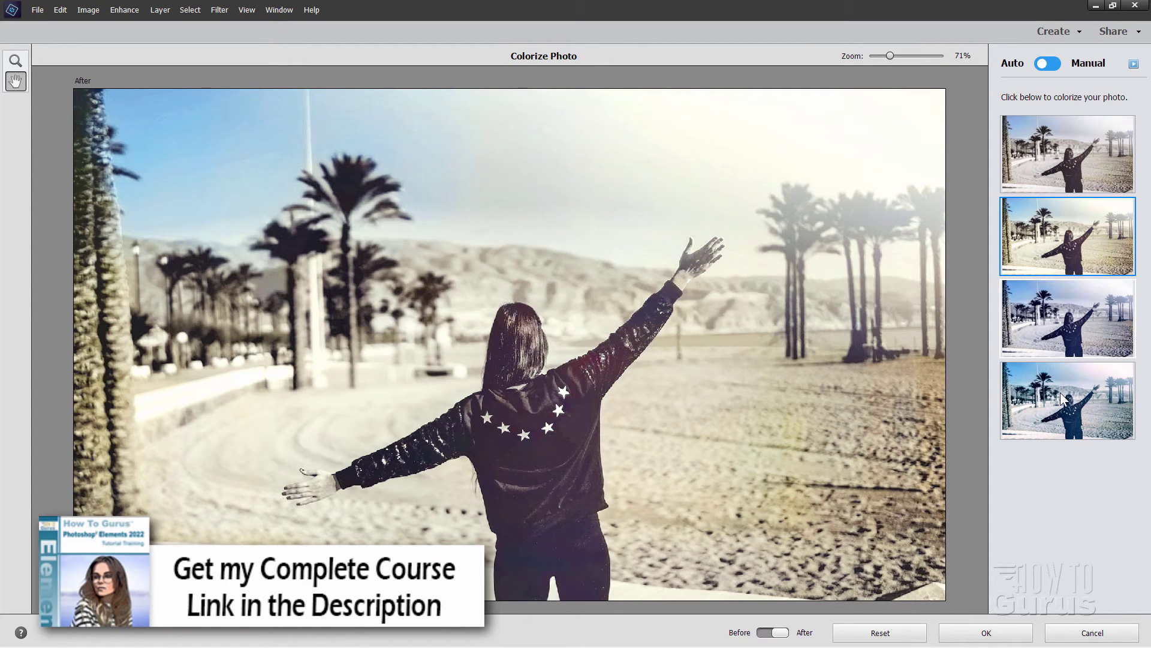
left_click(988, 632)
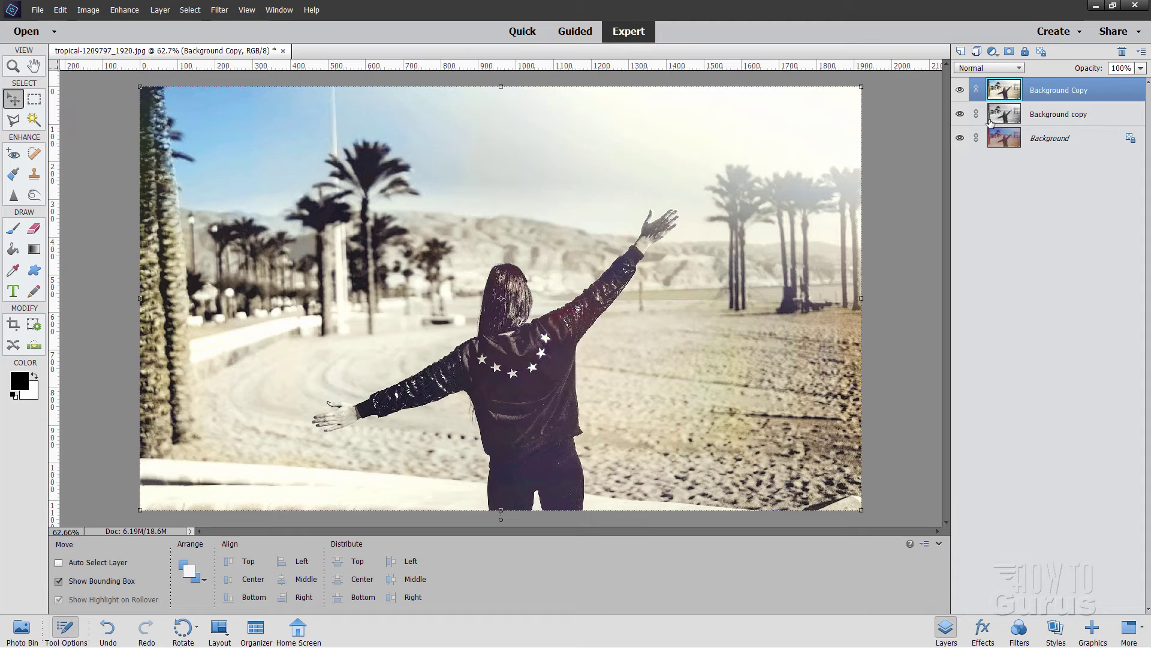
Step the top layer's blend mode from Normal through Darken, Multiply and Burn modes into the lightening modes.
left_click(975, 71)
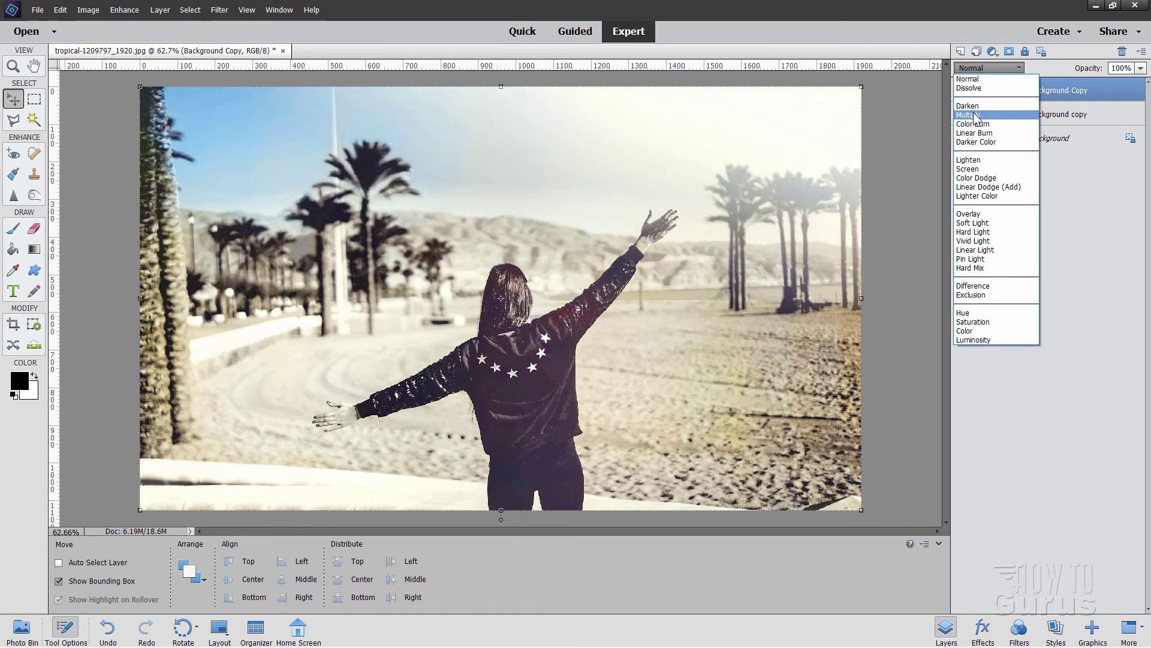
left_click(973, 80)
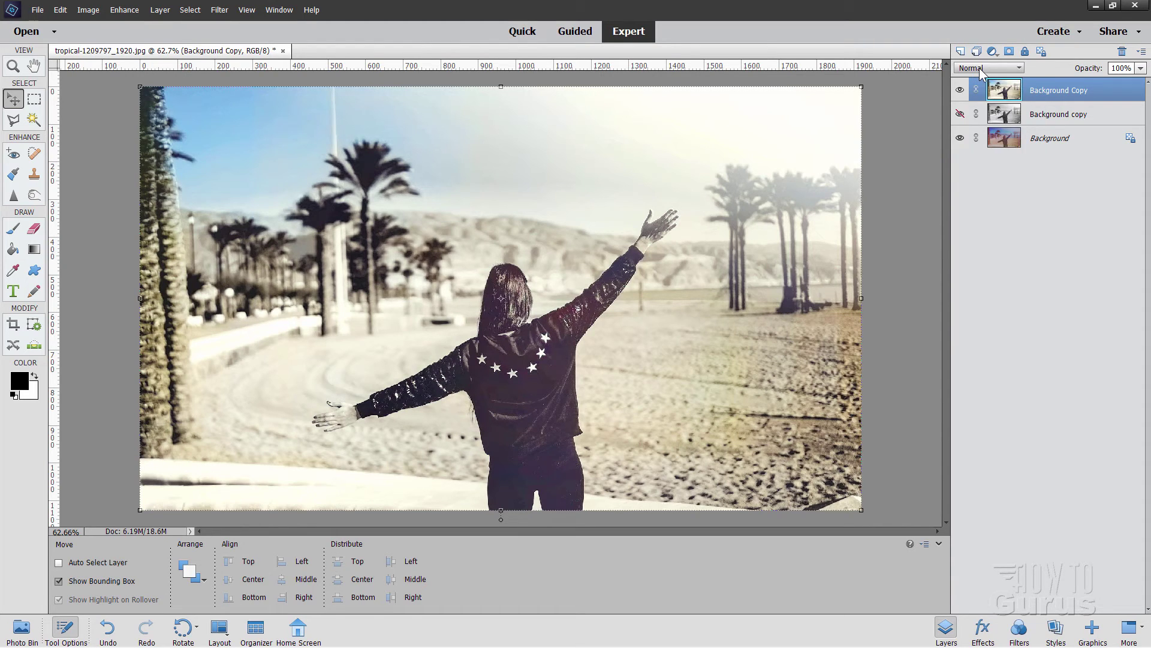
left_click(982, 70)
key("Down")
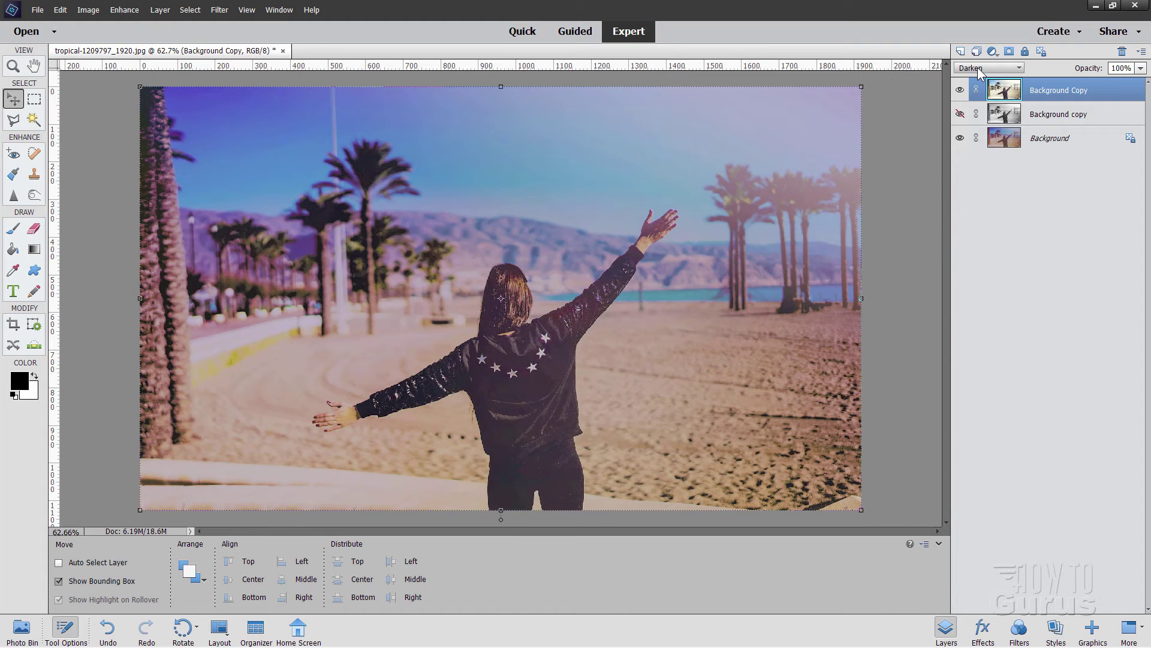
key("Down")
key("Down")
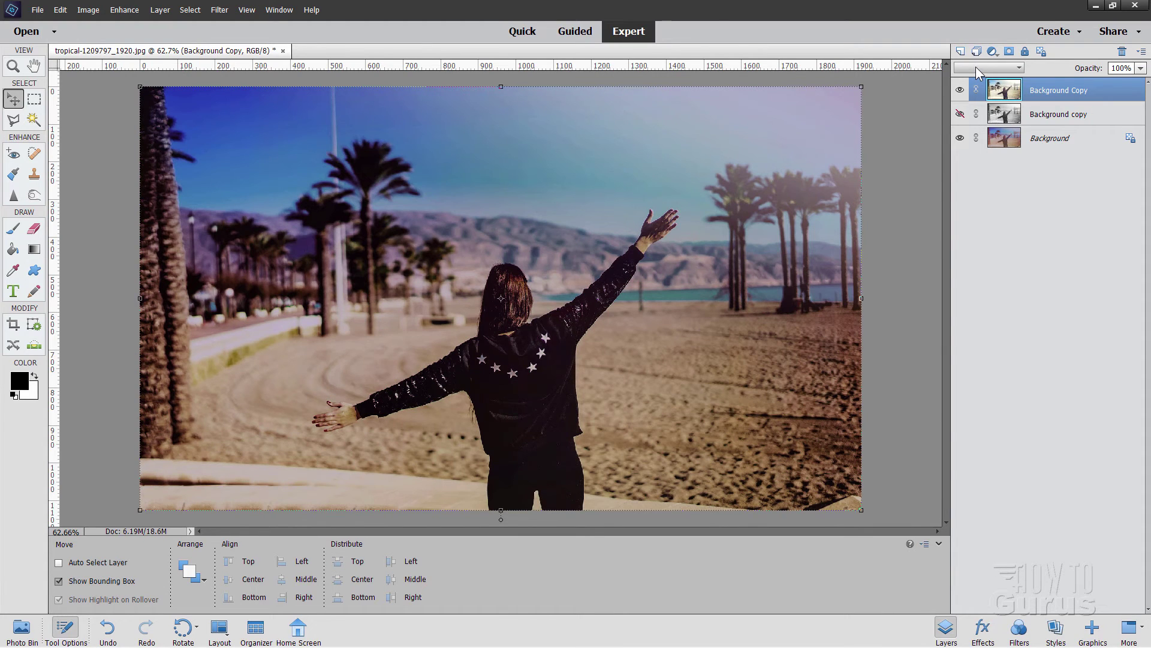
key("Down")
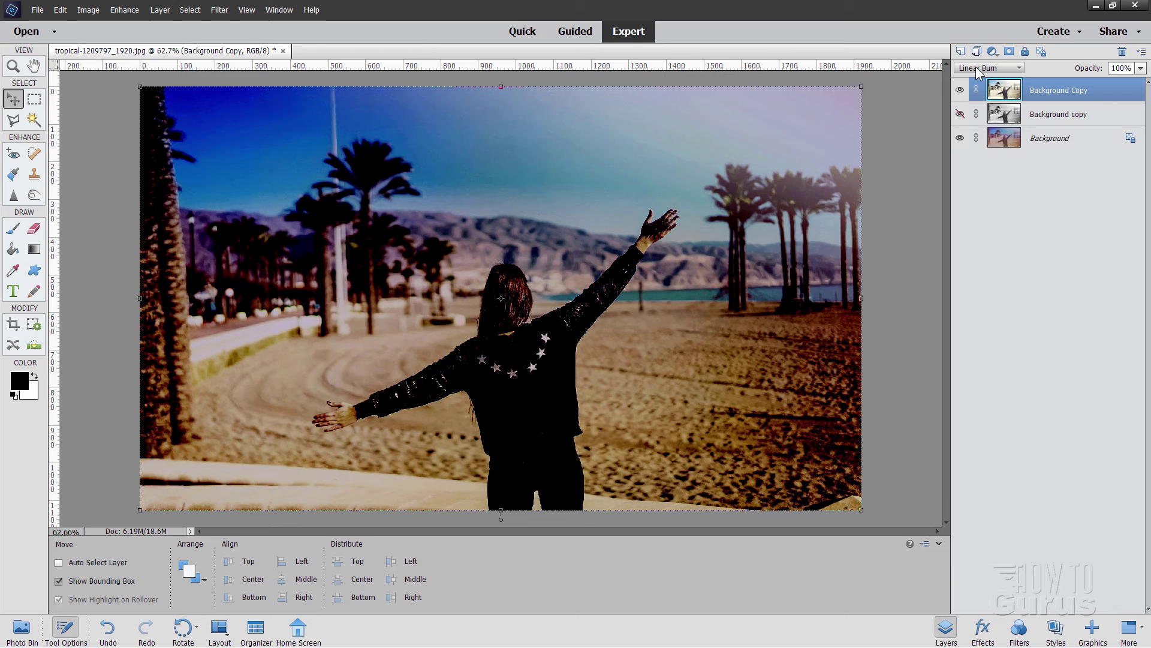
key("Down")
key("Down")
key("Down")
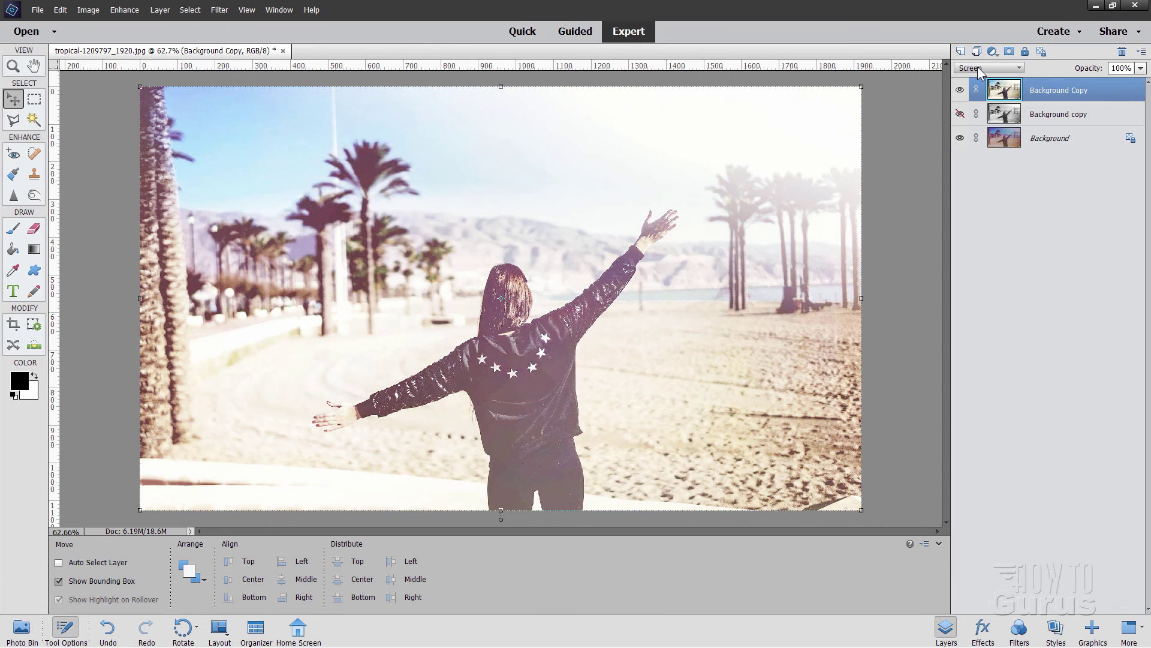
key("Down")
key("Down")
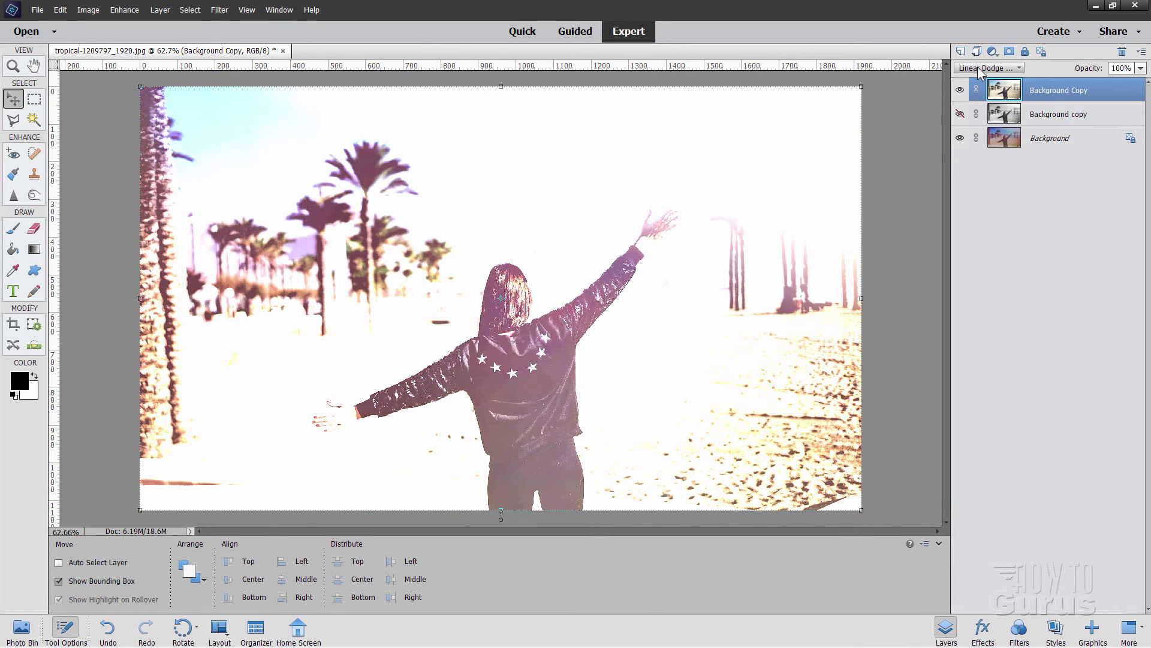
key("Down")
key("Down")
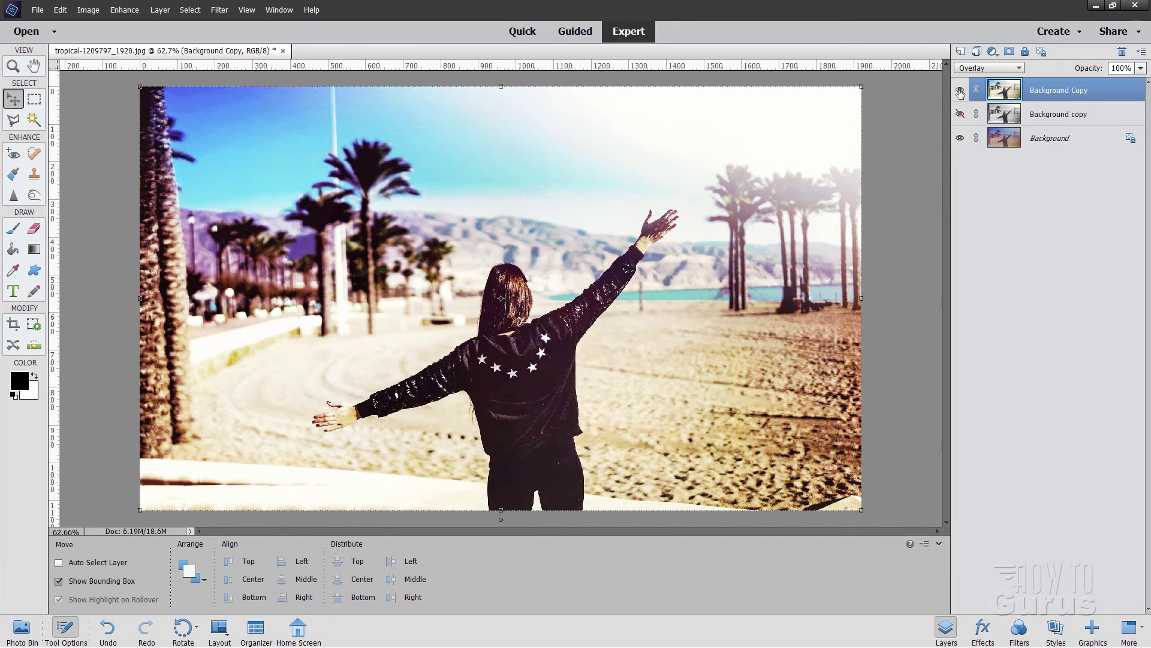
Toggle the colorized layer's visibility to compare, then lower its opacity to 81%.
left_click(960, 91)
left_click(960, 91)
left_click(1141, 68)
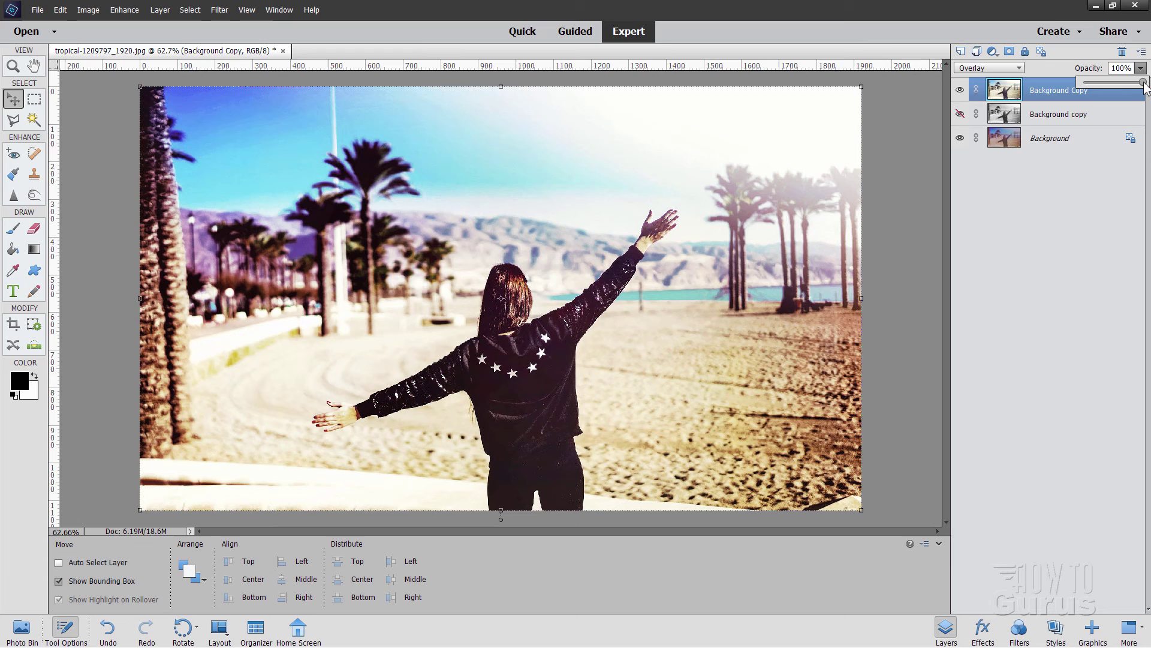
left_click_drag(1144, 83, 1133, 84)
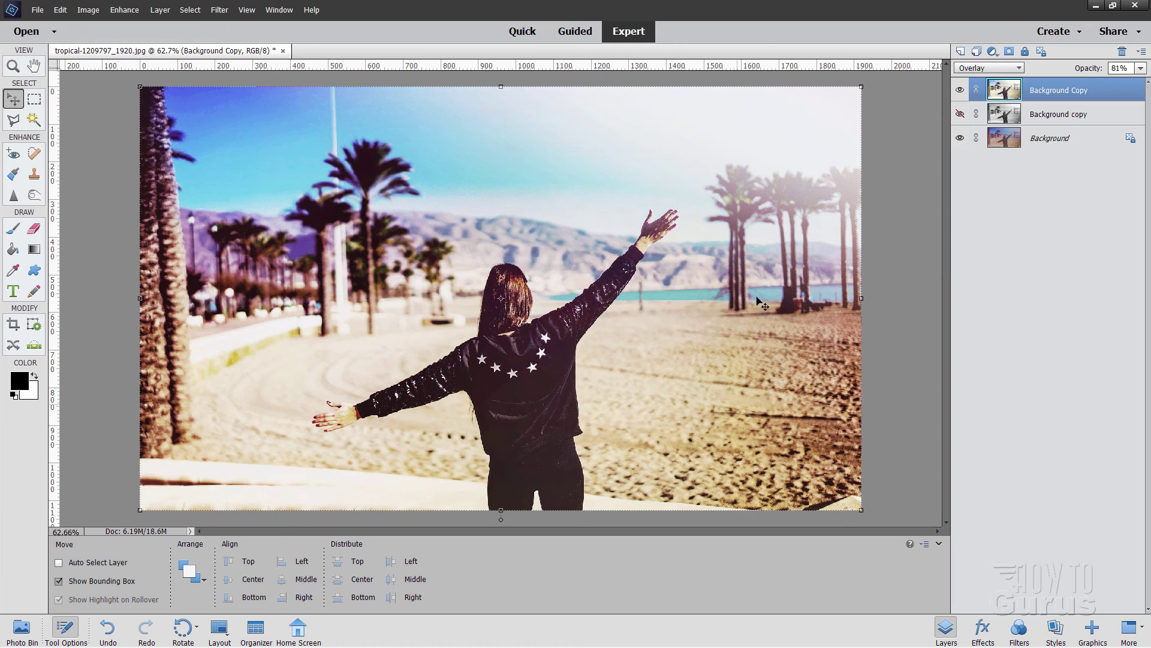
left_click(959, 91)
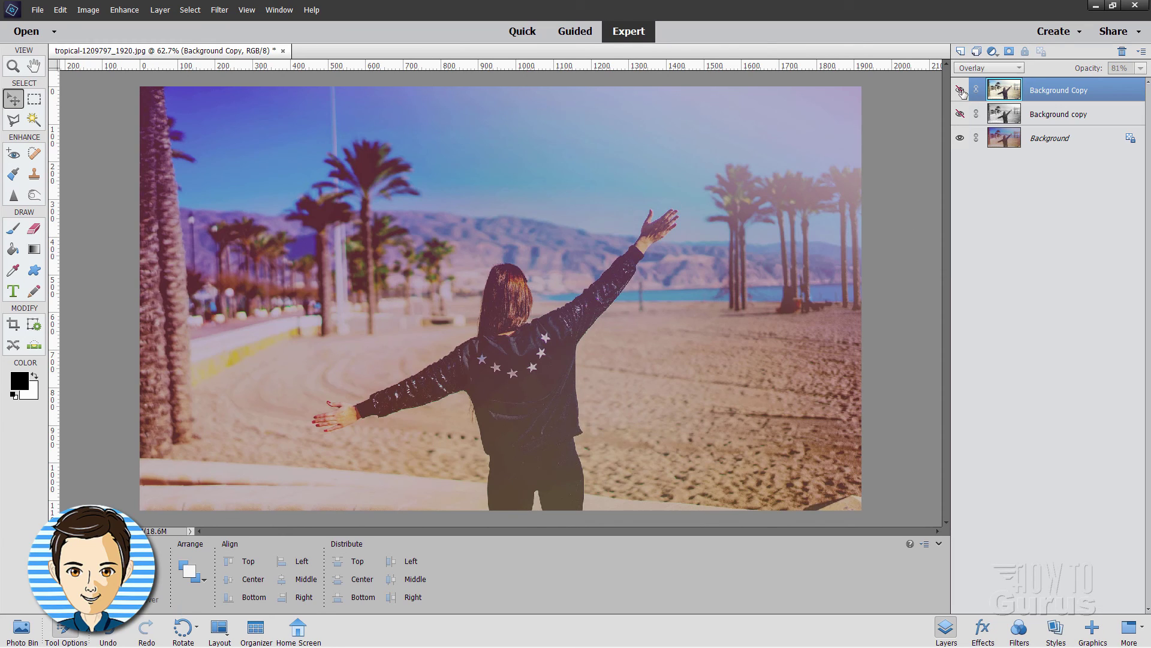
left_click(960, 91)
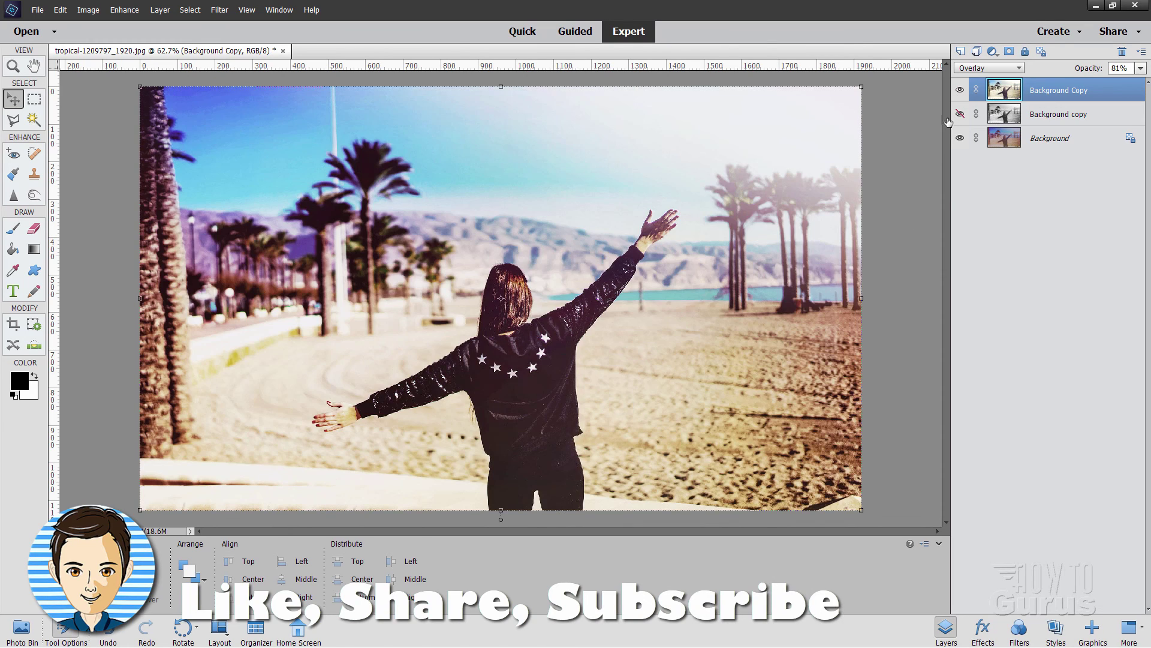